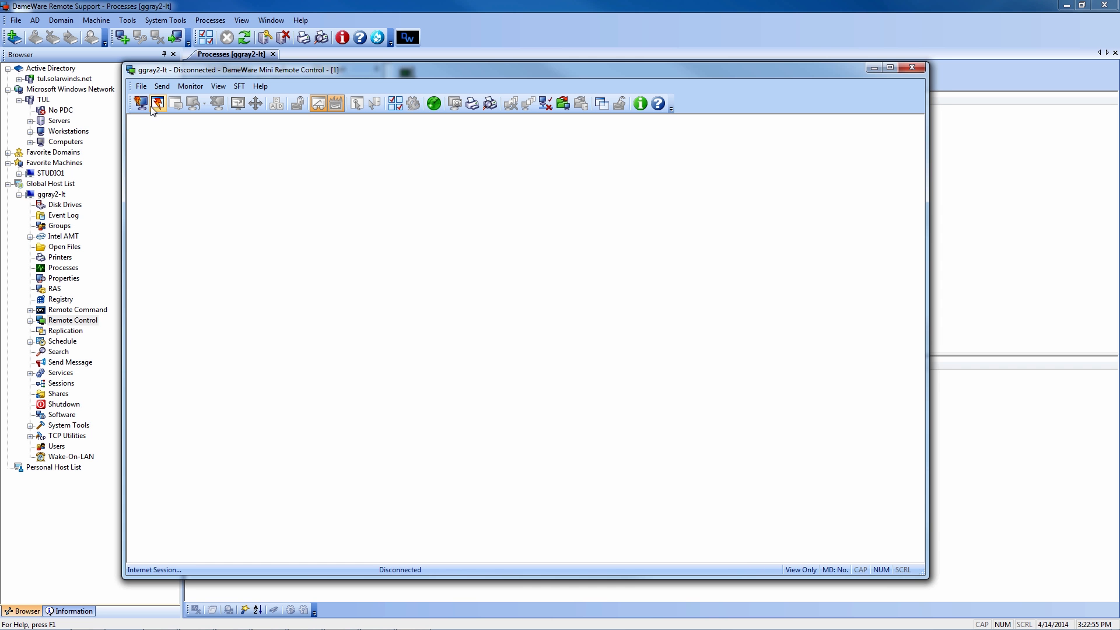
Choose ggray2-lt from the Global Host List in the Remote Connect dialog.
{"action": "left_click", "coordinate": [143, 104]}
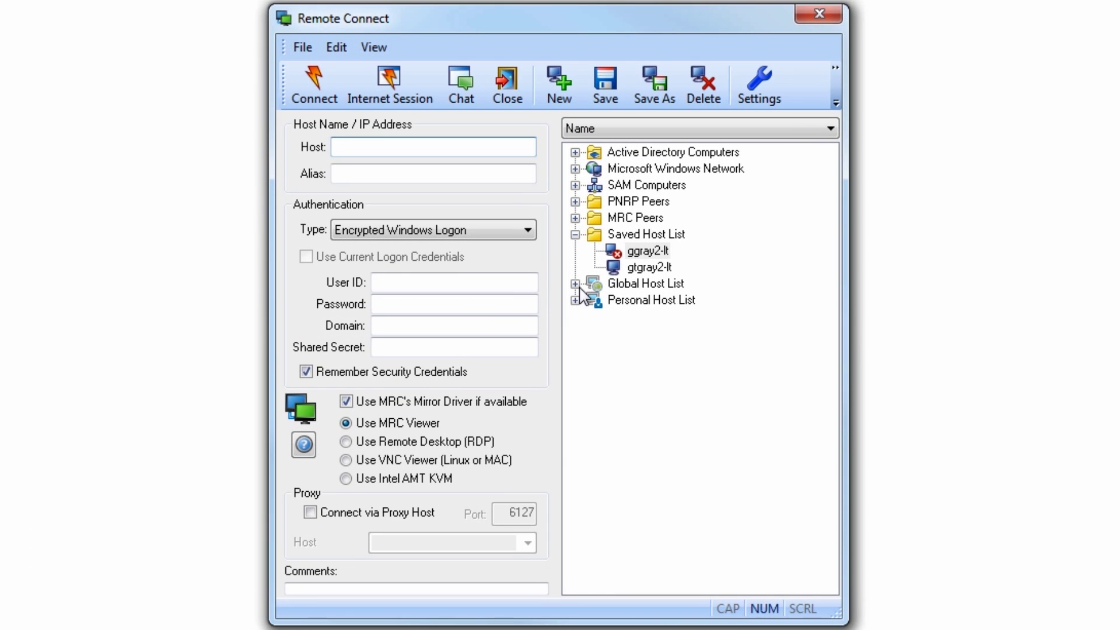
{"action": "left_click", "coordinate": [575, 284]}
{"action": "left_click", "coordinate": [638, 301]}
Enter the user's logon ID, the account password and domain tul, then connect.
{"action": "left_click", "coordinate": [425, 292]}
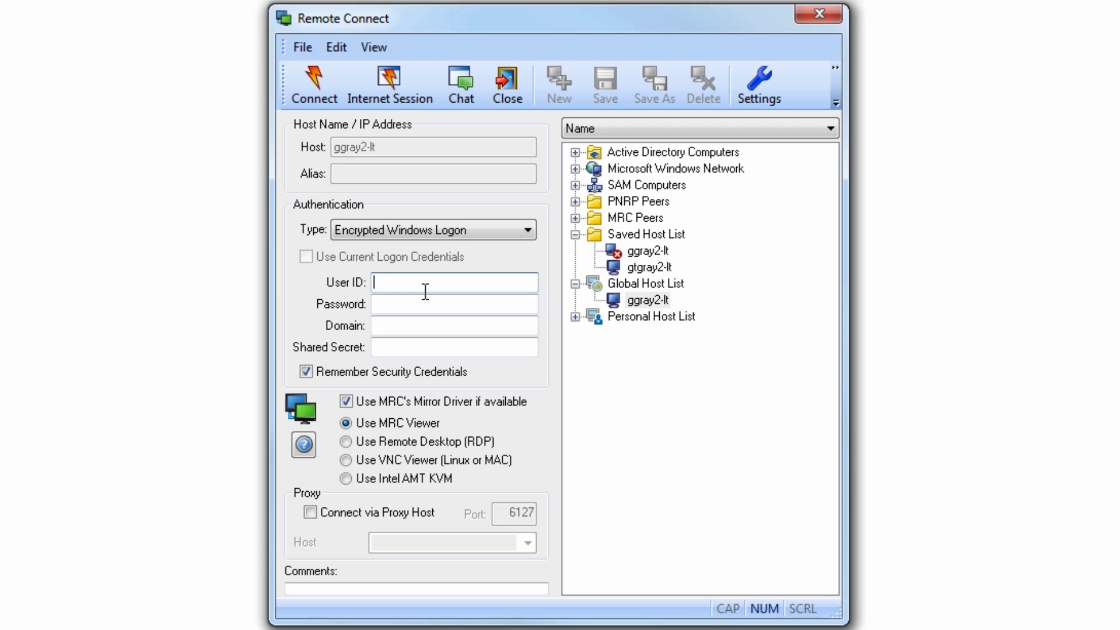
{"action": "key", "text": "Tab"}
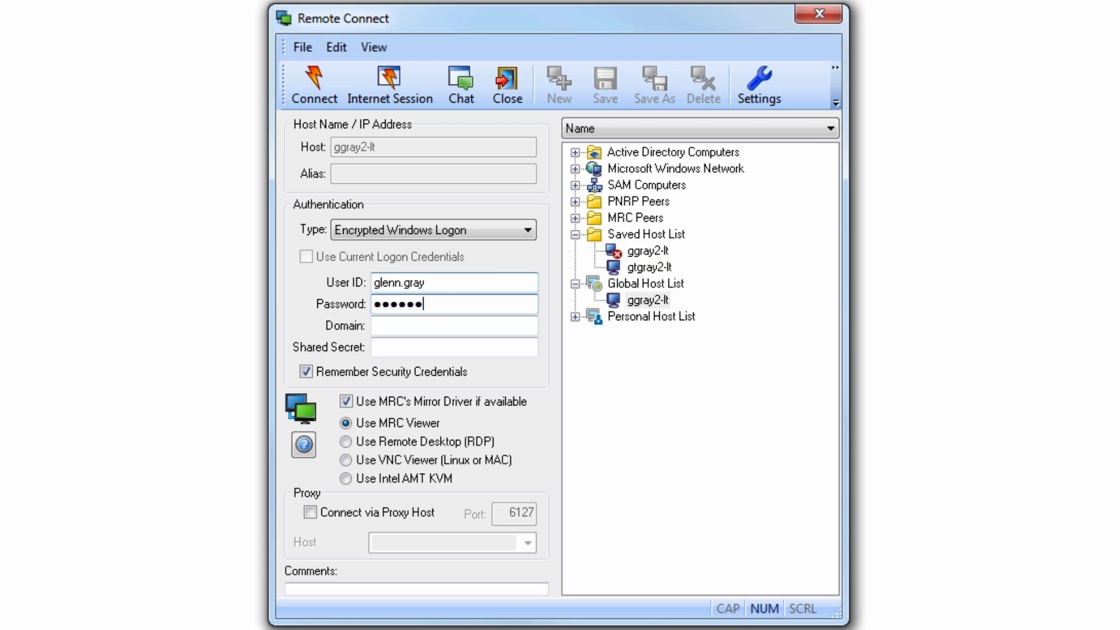
{"action": "left_click", "coordinate": [374, 326]}
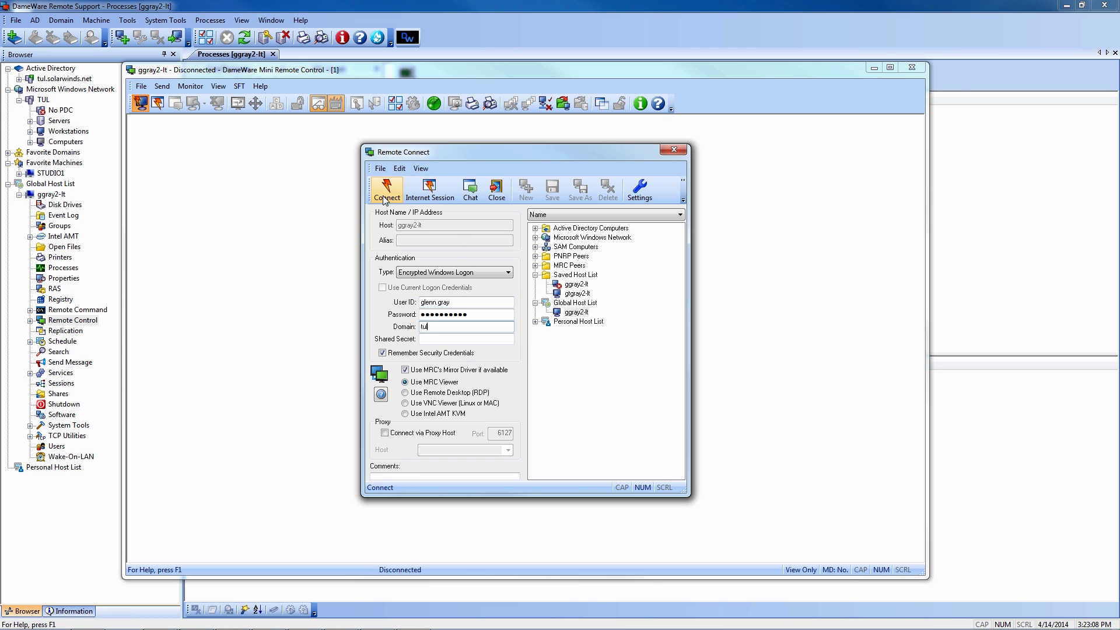
{"action": "left_click", "coordinate": [385, 190]}
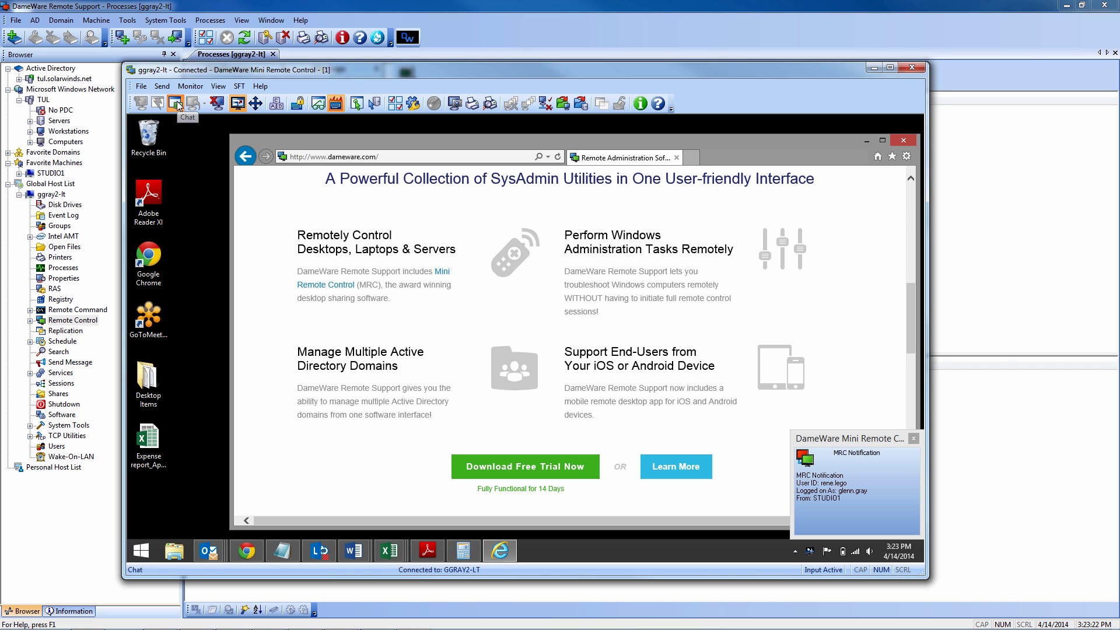
Open and close Mini Chat, then open and close the remote download folder.
{"action": "left_click", "coordinate": [176, 104]}
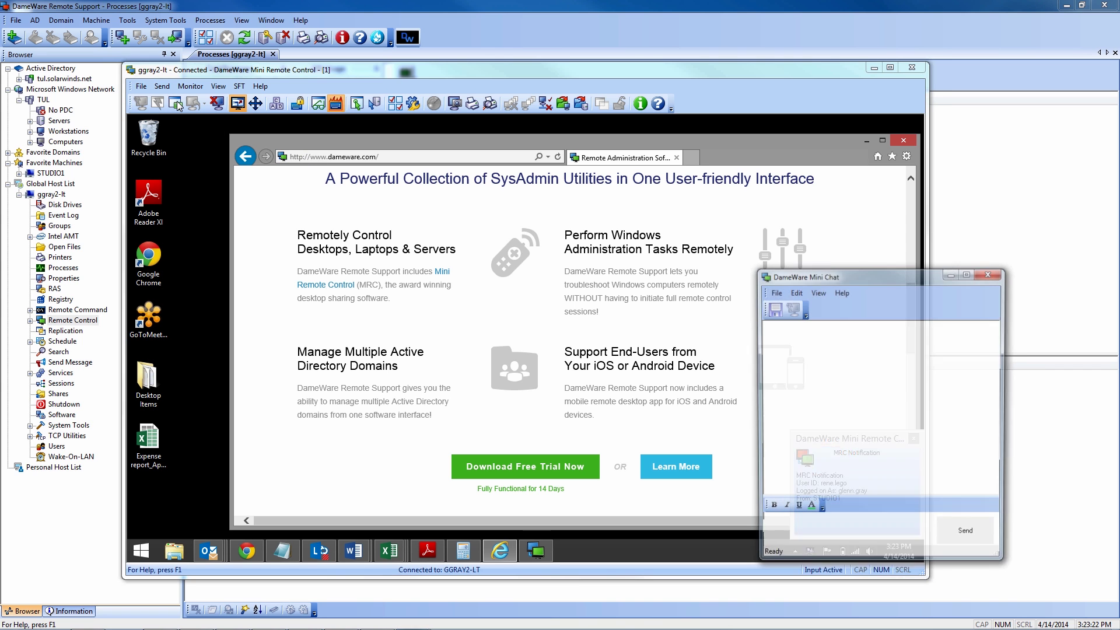
{"action": "left_click", "coordinate": [990, 273]}
{"action": "left_click", "coordinate": [559, 109]}
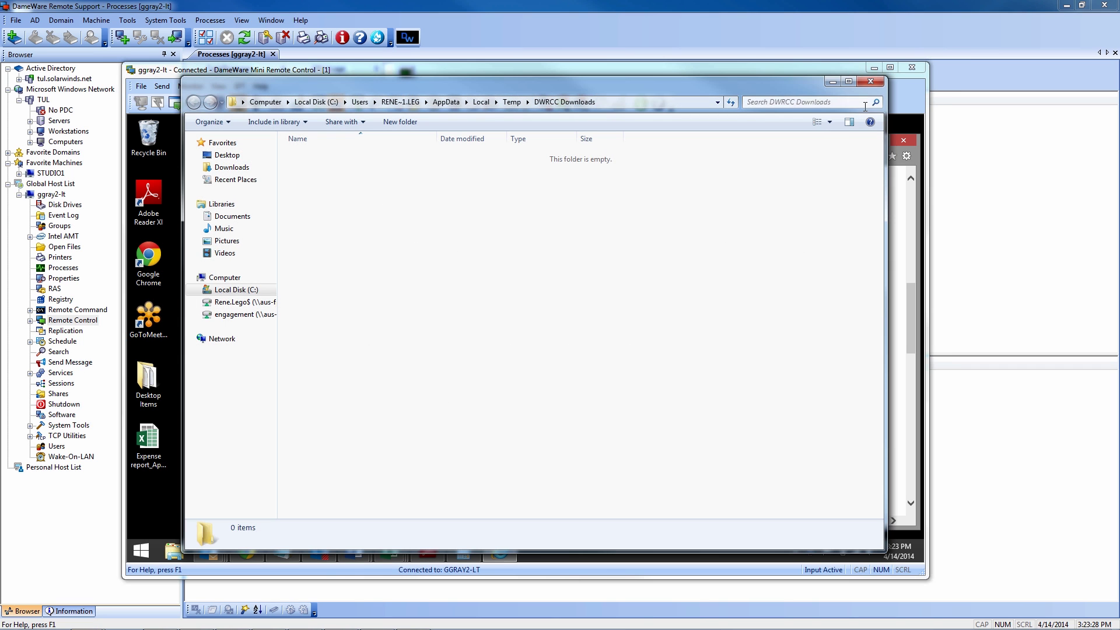
{"action": "left_click", "coordinate": [869, 81]}
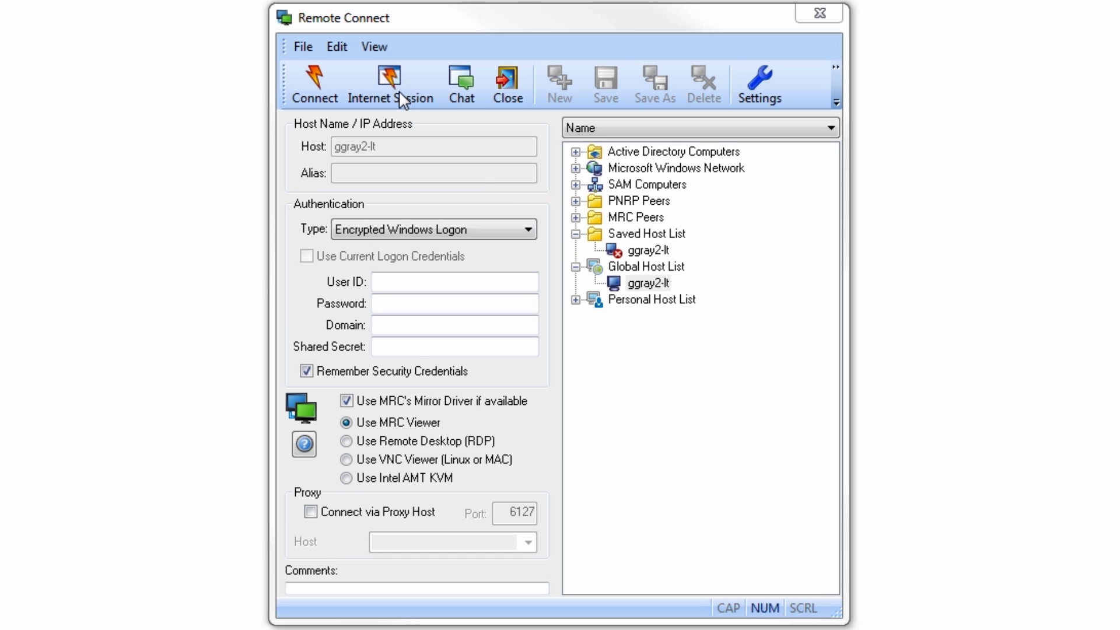
Create an Internet Session, view its e-mail details, and allow the remote browser's prompt.
{"action": "left_click", "coordinate": [402, 98]}
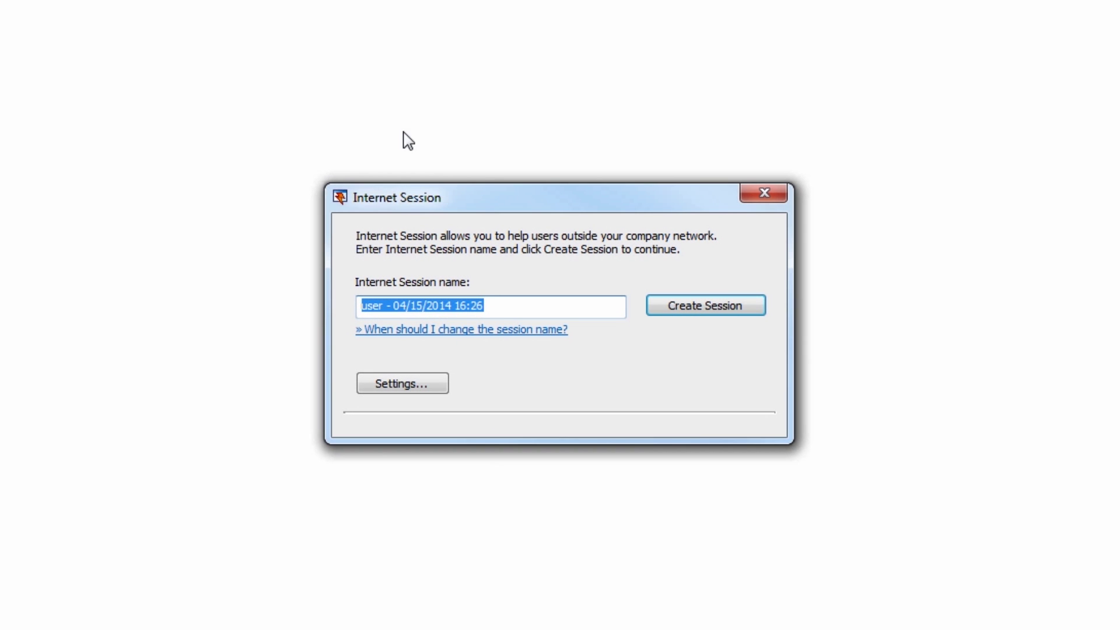
{"action": "left_click", "coordinate": [702, 308]}
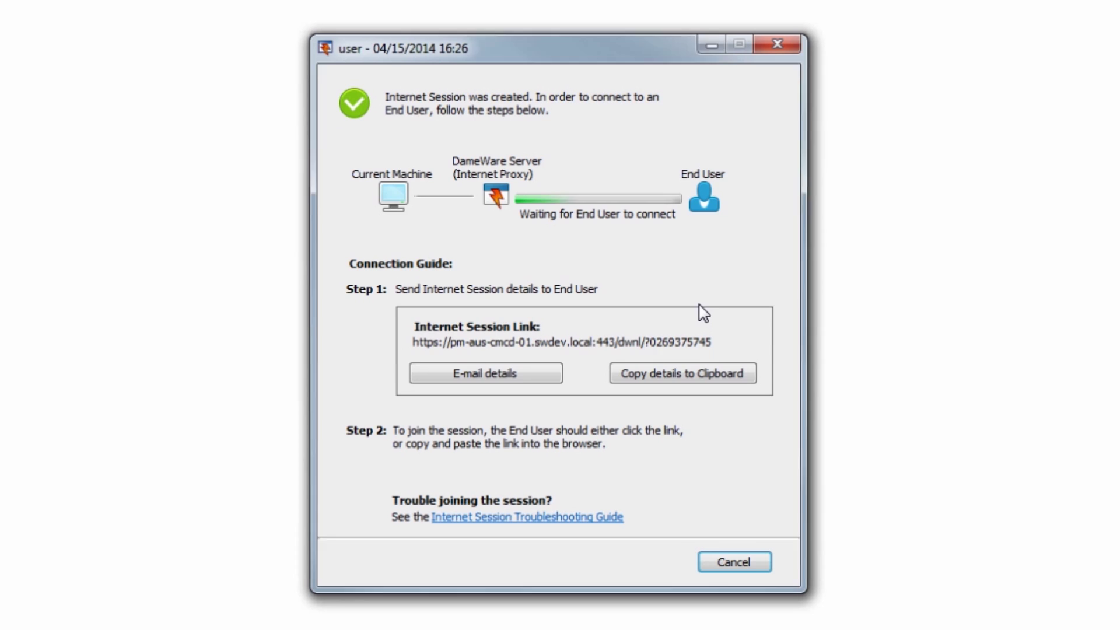
{"action": "left_click", "coordinate": [516, 379]}
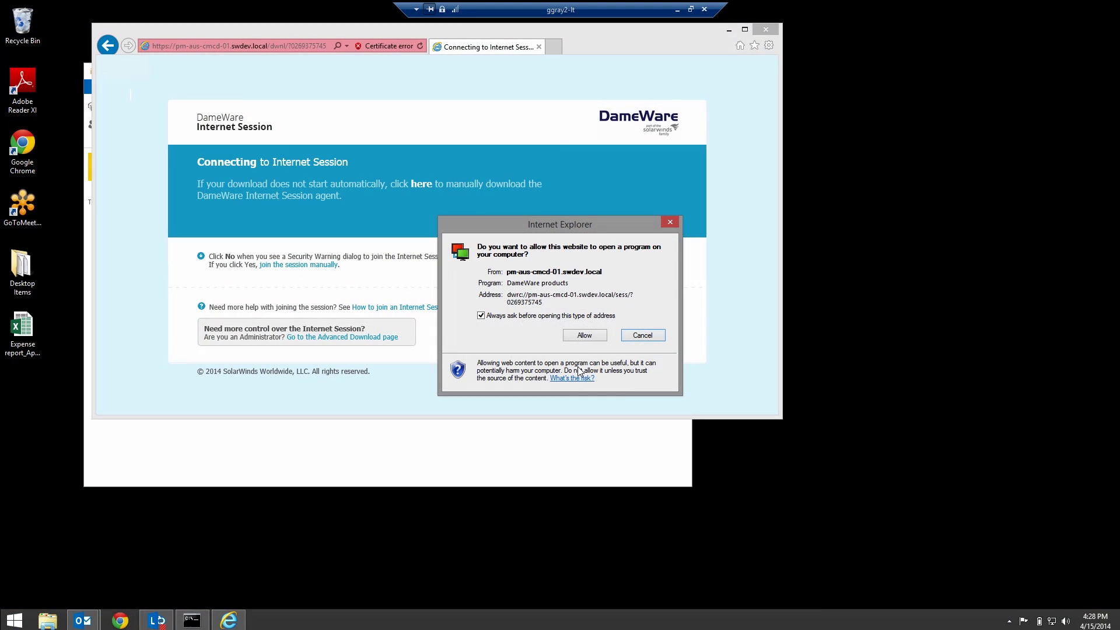
{"action": "left_click", "coordinate": [584, 336]}
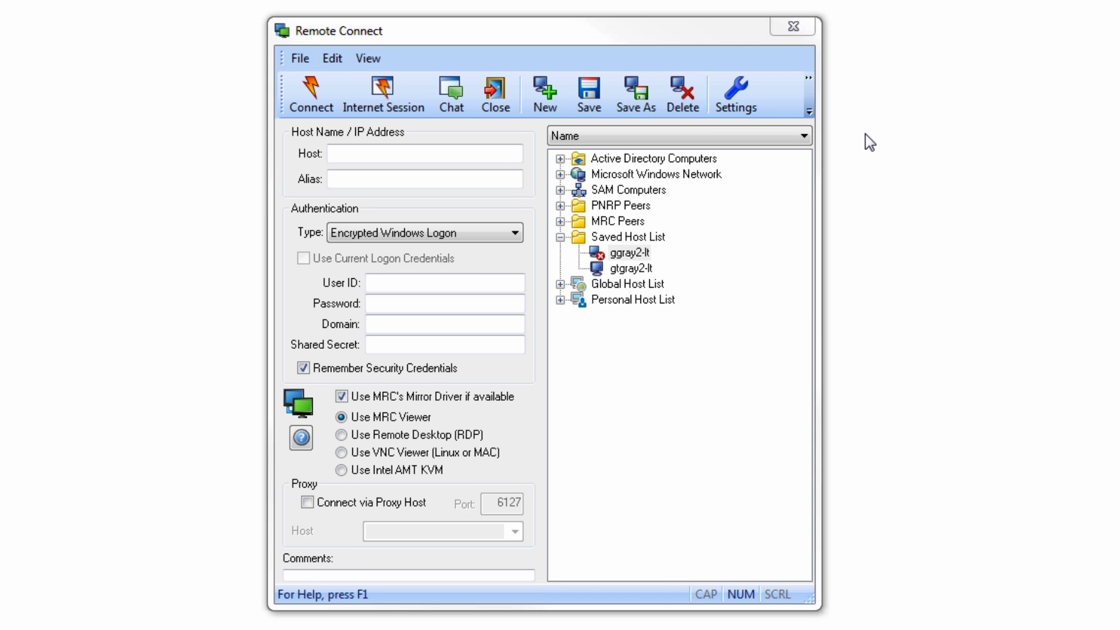
Select saved host gtgray2-lt and switch its connection through VNC Viewer, Intel AMT KVM, then RDP.
{"action": "left_click", "coordinate": [647, 272]}
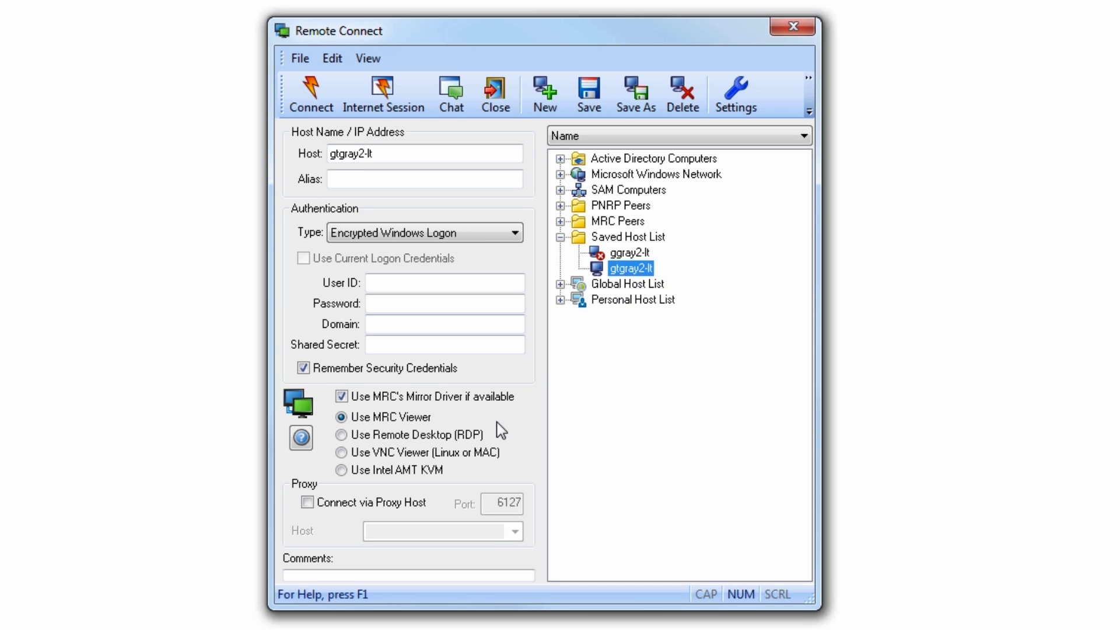
{"action": "left_click", "coordinate": [343, 452]}
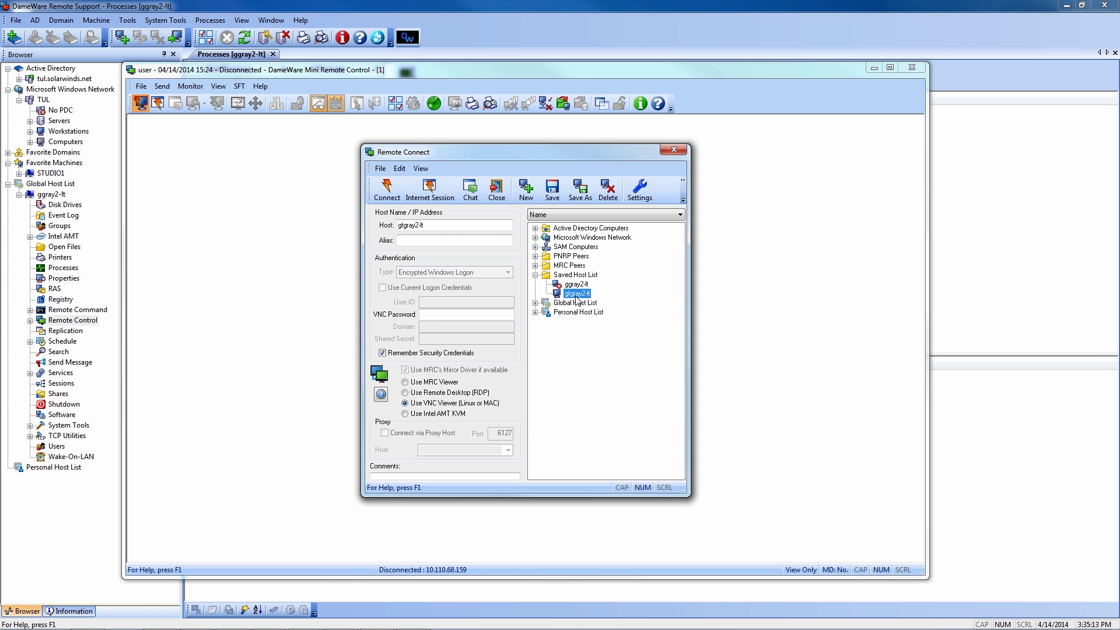
{"action": "mouse_move", "coordinate": [402, 416]}
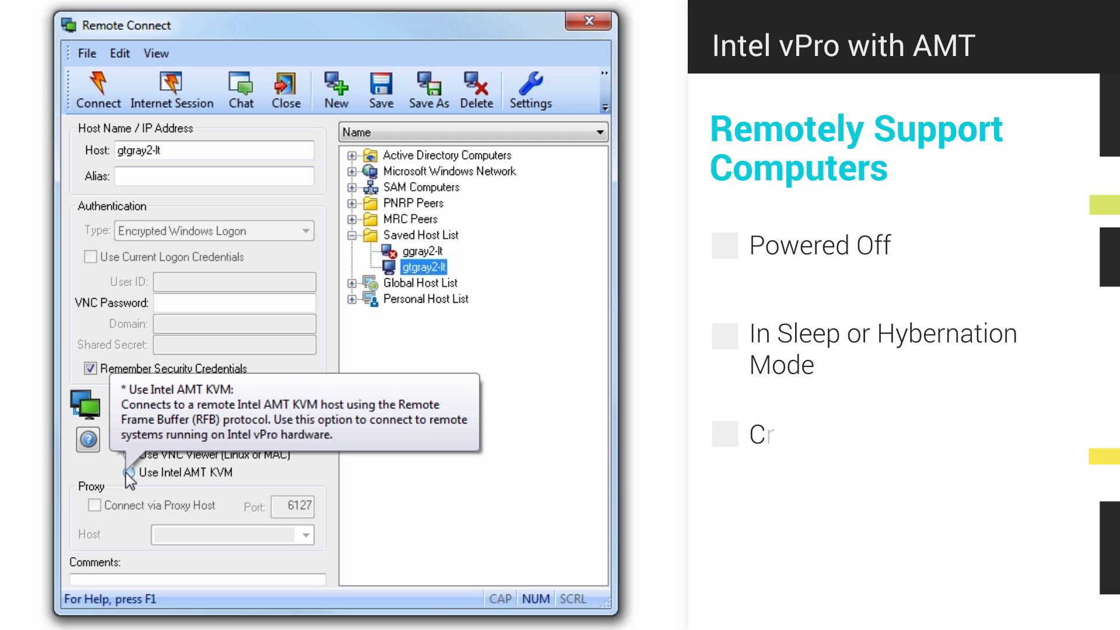
{"action": "left_click", "coordinate": [127, 473]}
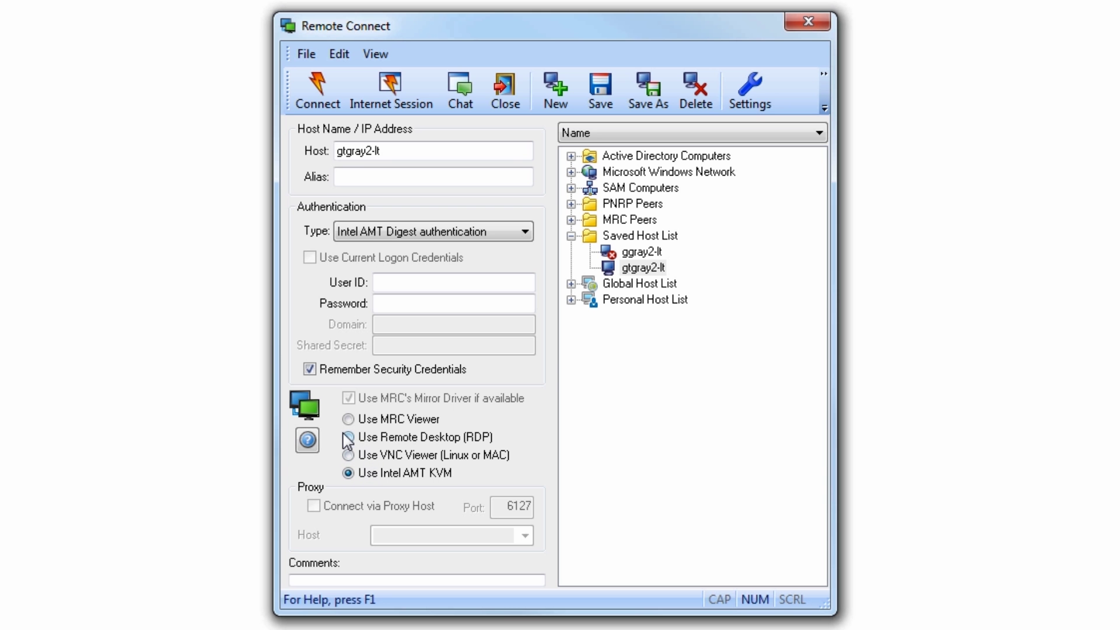
{"action": "mouse_move", "coordinate": [349, 441]}
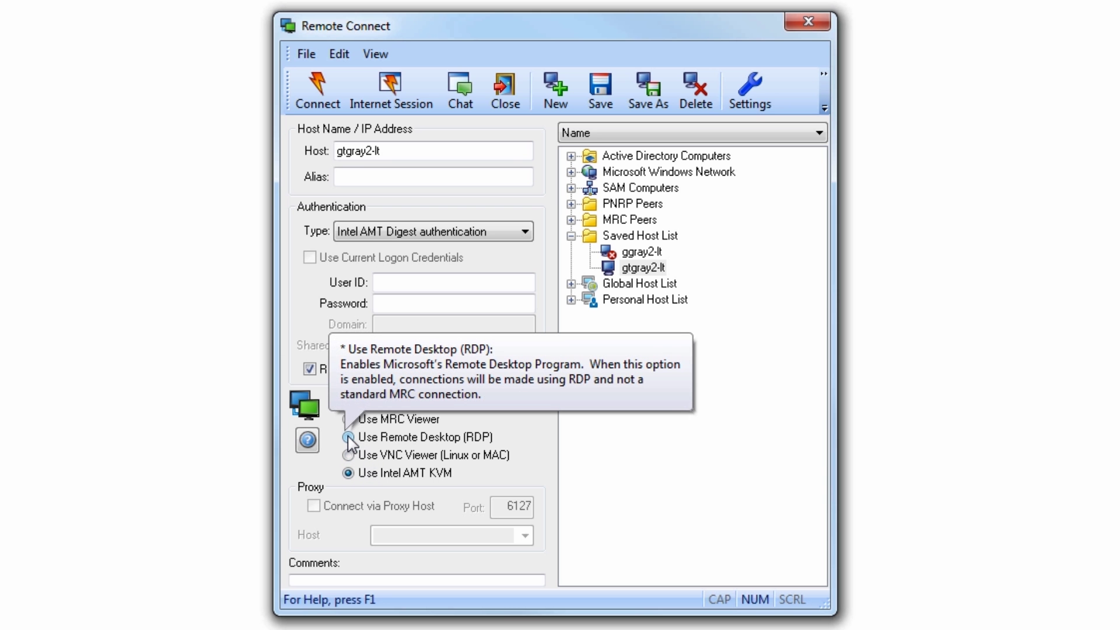
{"action": "left_click", "coordinate": [349, 438]}
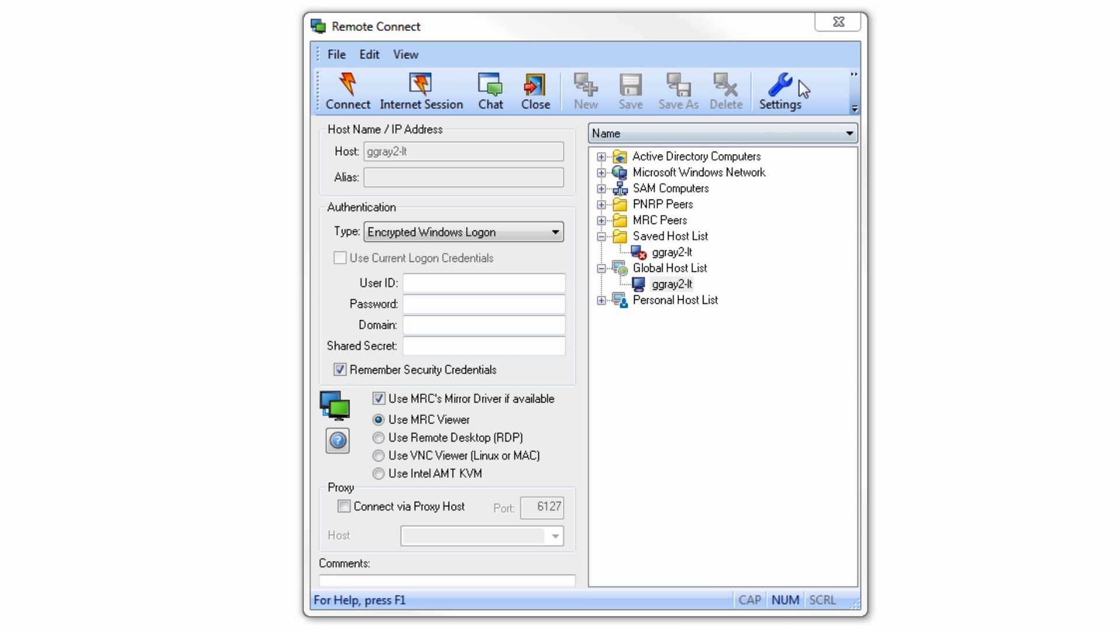
Toggle FIPS mode and the encryption checkboxes in ggray2-lt's Encryption Options, then cancel.
{"action": "left_click", "coordinate": [787, 92]}
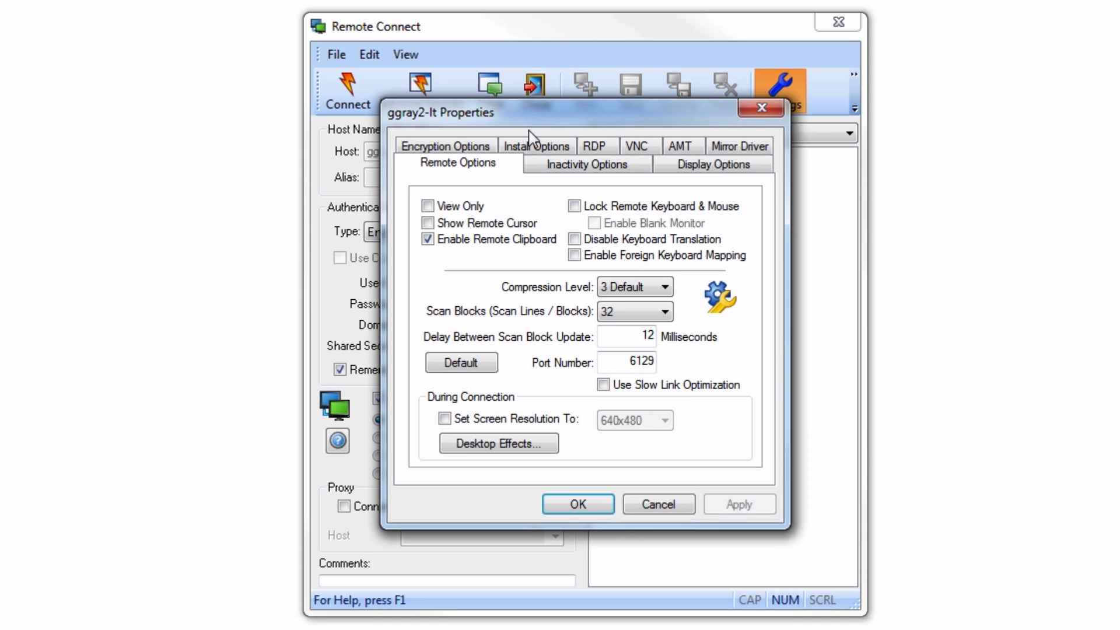
{"action": "left_click", "coordinate": [454, 147]}
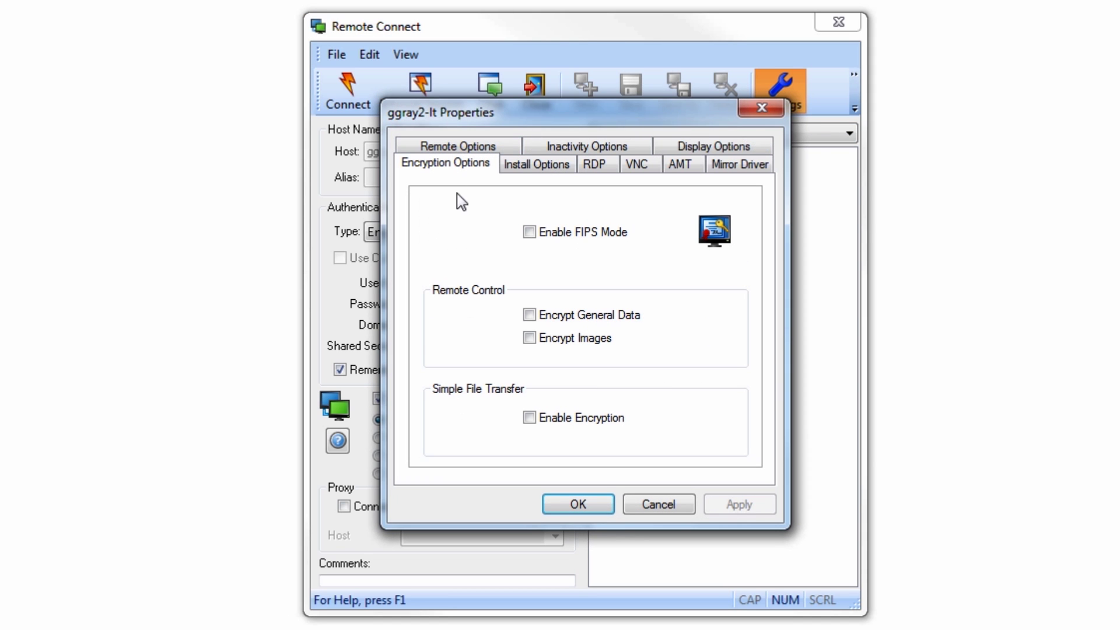
{"action": "left_click", "coordinate": [530, 233]}
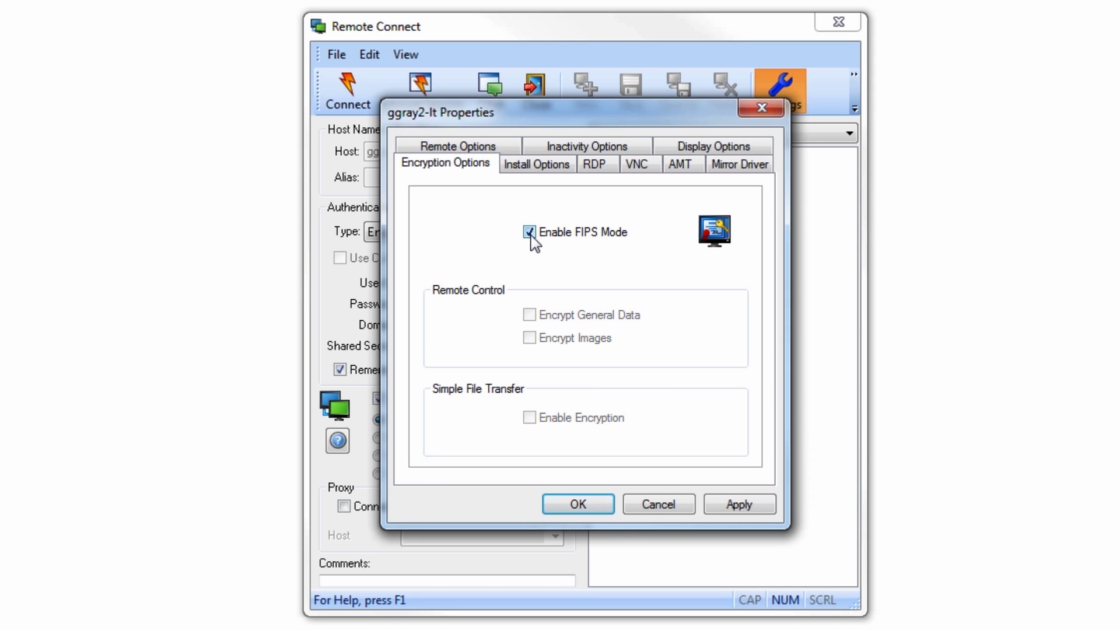
{"action": "left_click", "coordinate": [529, 232]}
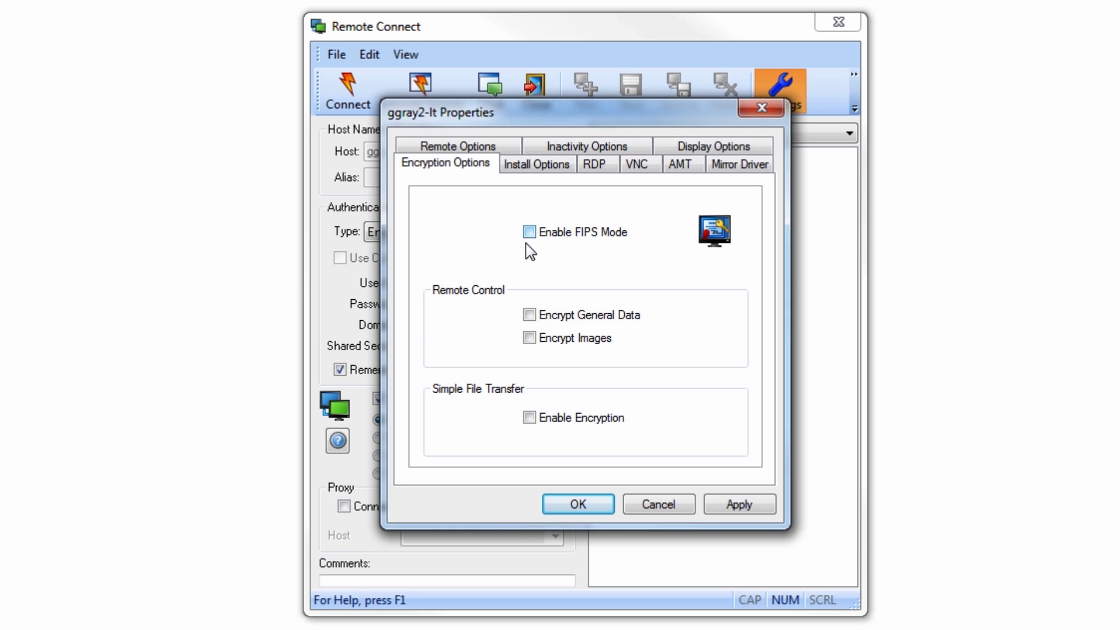
{"action": "left_click", "coordinate": [530, 315]}
{"action": "left_click", "coordinate": [530, 338]}
{"action": "left_click", "coordinate": [531, 418]}
{"action": "left_click", "coordinate": [669, 505]}
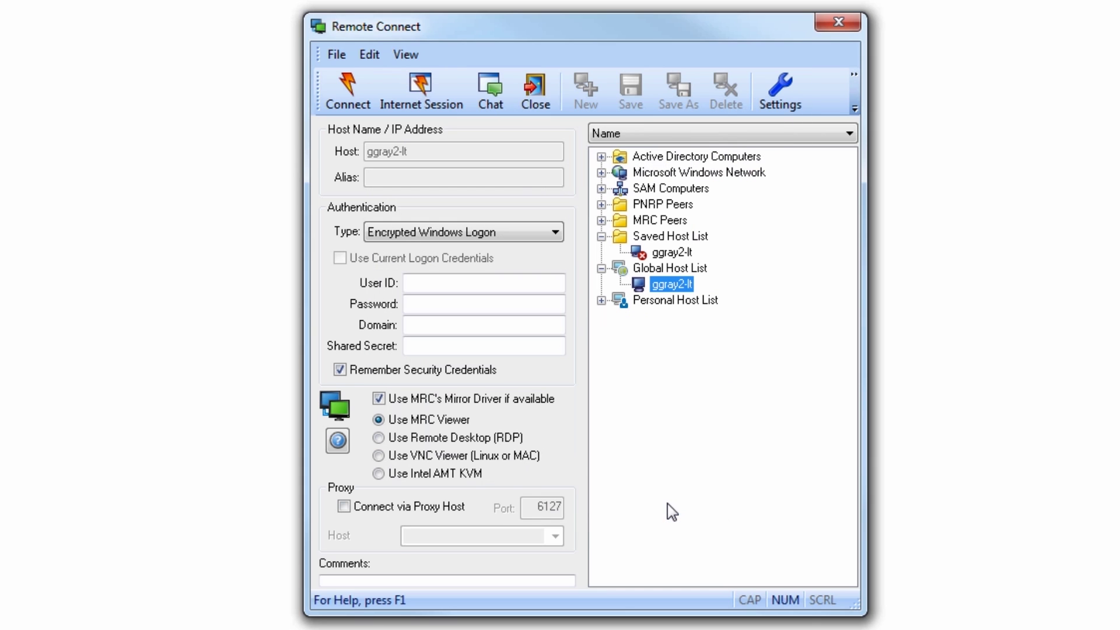
Choose Smart Card Logon from the Authentication Type list.
{"action": "left_click", "coordinate": [555, 233]}
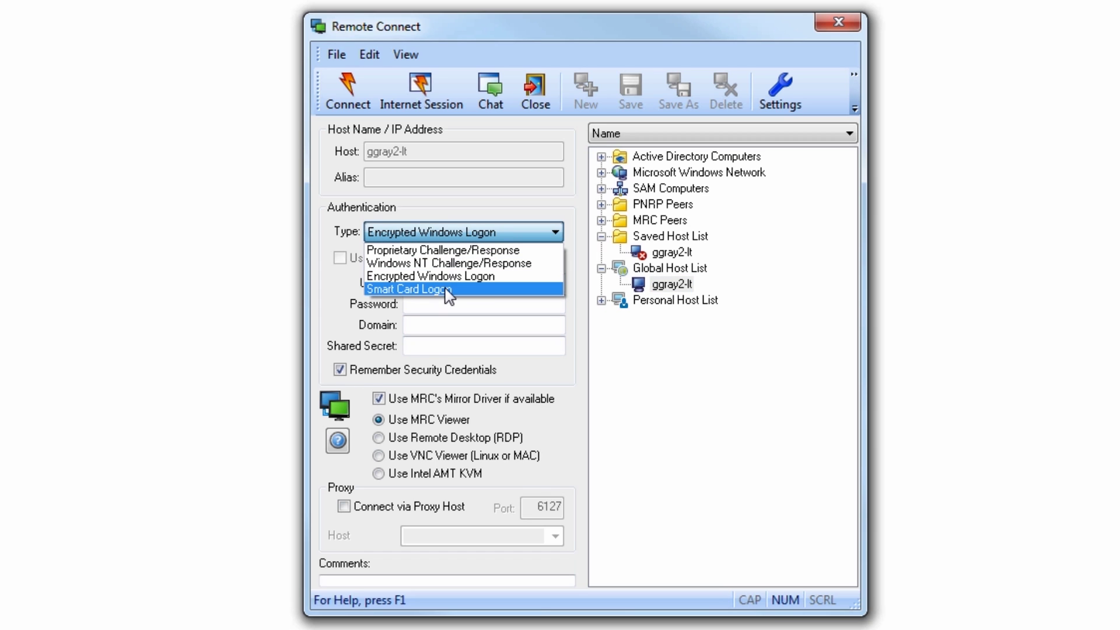
{"action": "left_click", "coordinate": [470, 294]}
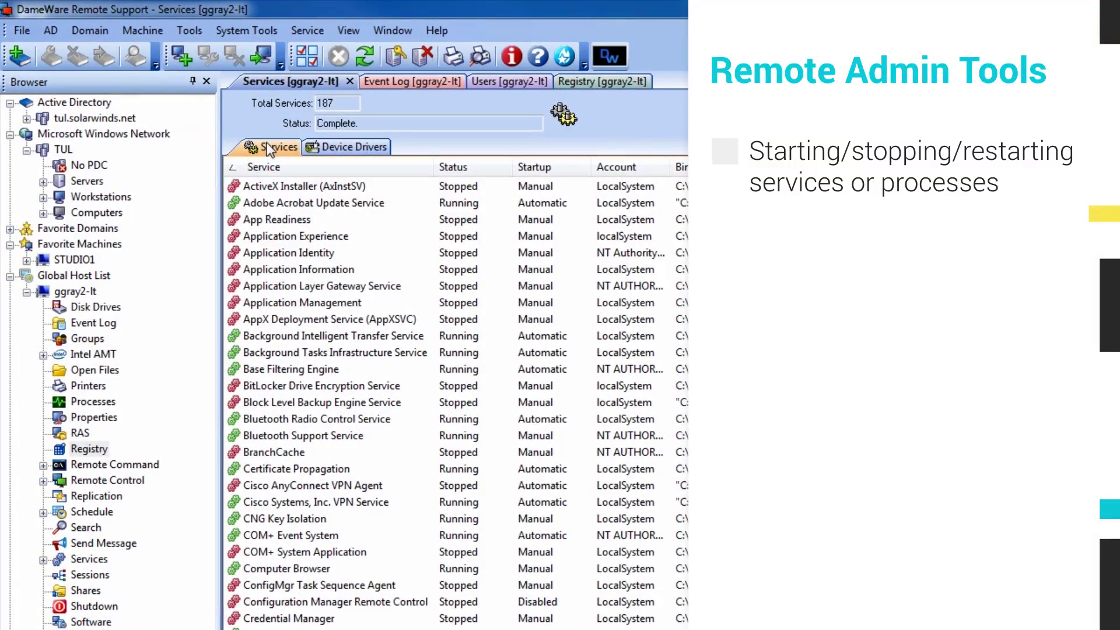
{"action": "left_click", "coordinate": [403, 85]}
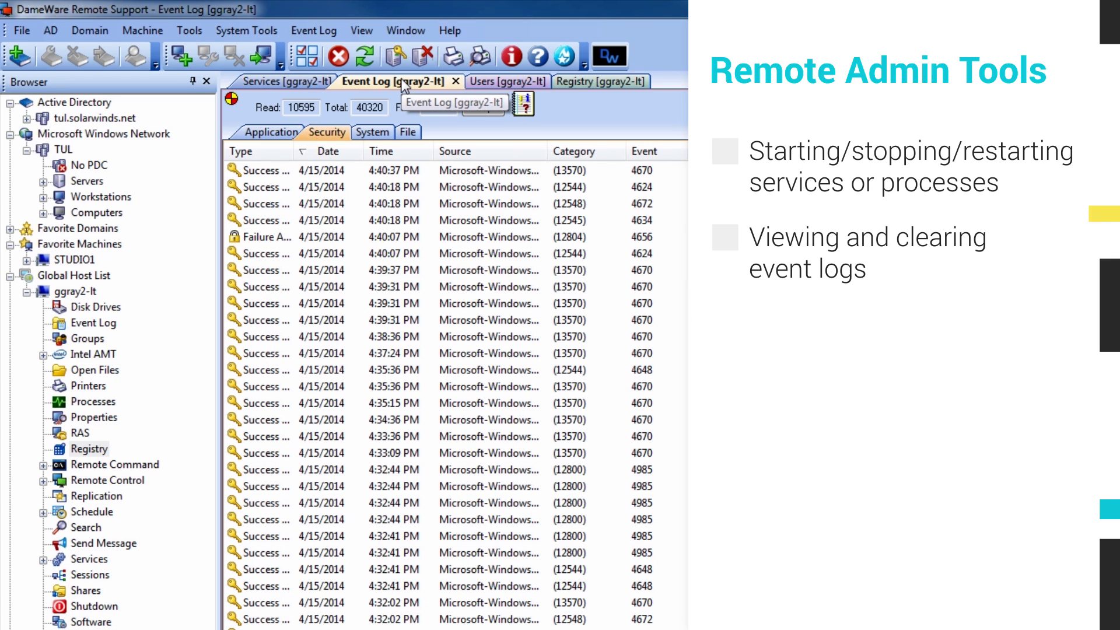
{"action": "left_click", "coordinate": [499, 85]}
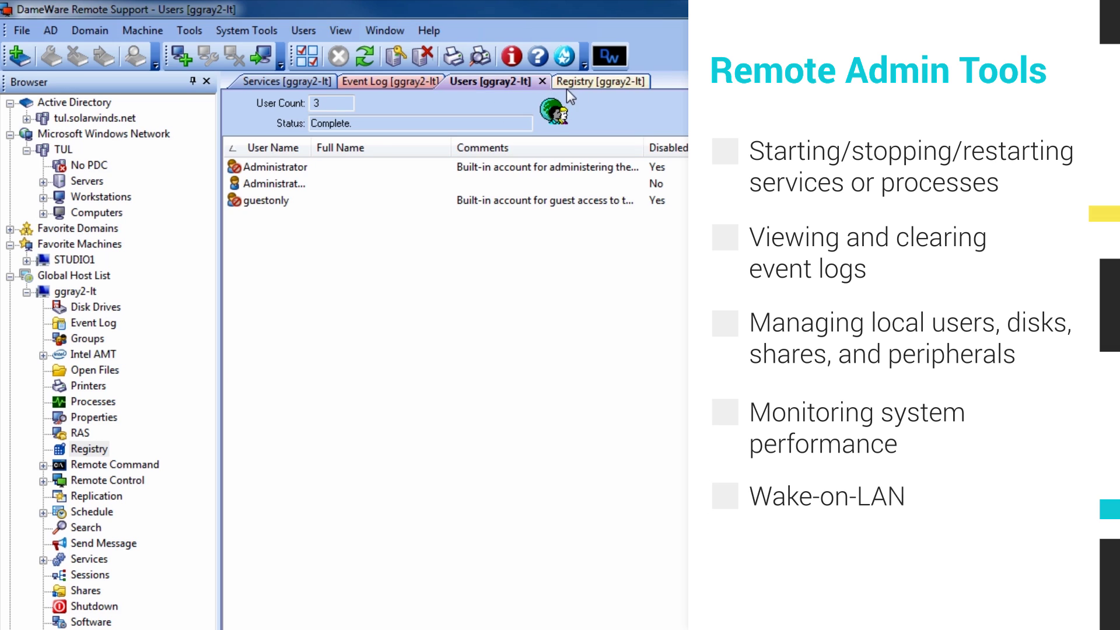
{"action": "left_click", "coordinate": [614, 84]}
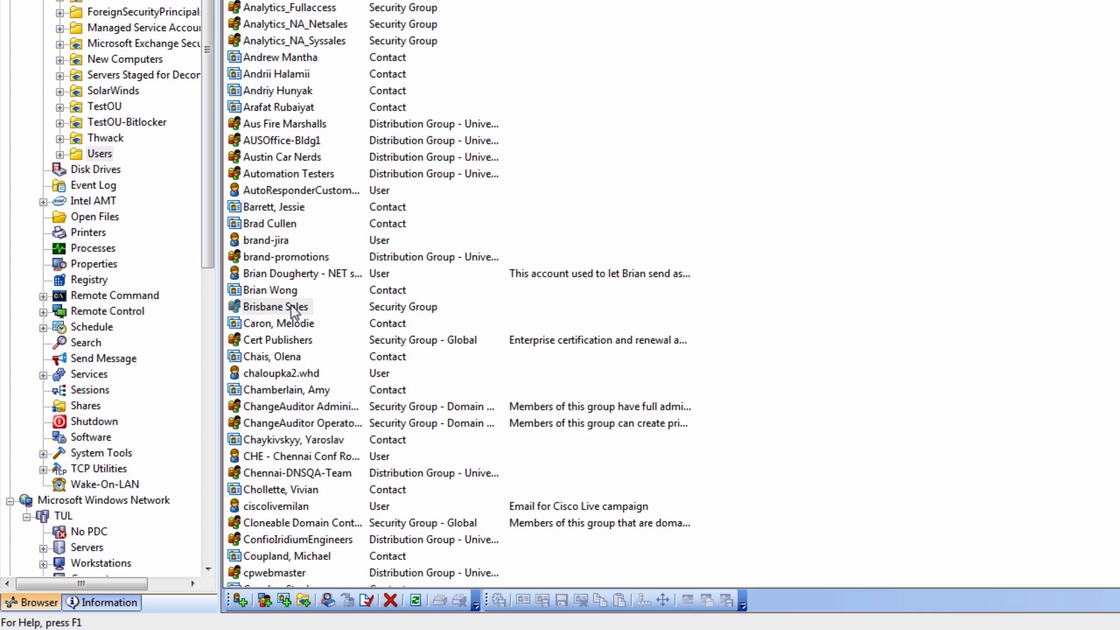
Review the Brisbane Sales group's Members, Member Of, Managed By, Exchange General and General tabs.
{"action": "right_click", "coordinate": [293, 587]}
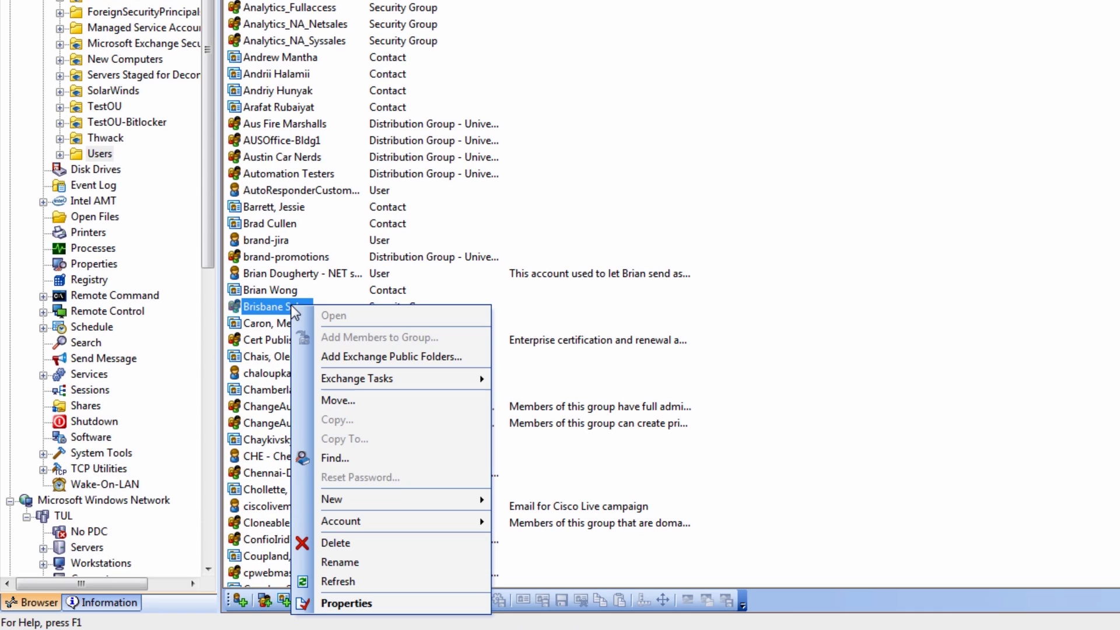
{"action": "left_click", "coordinate": [347, 603]}
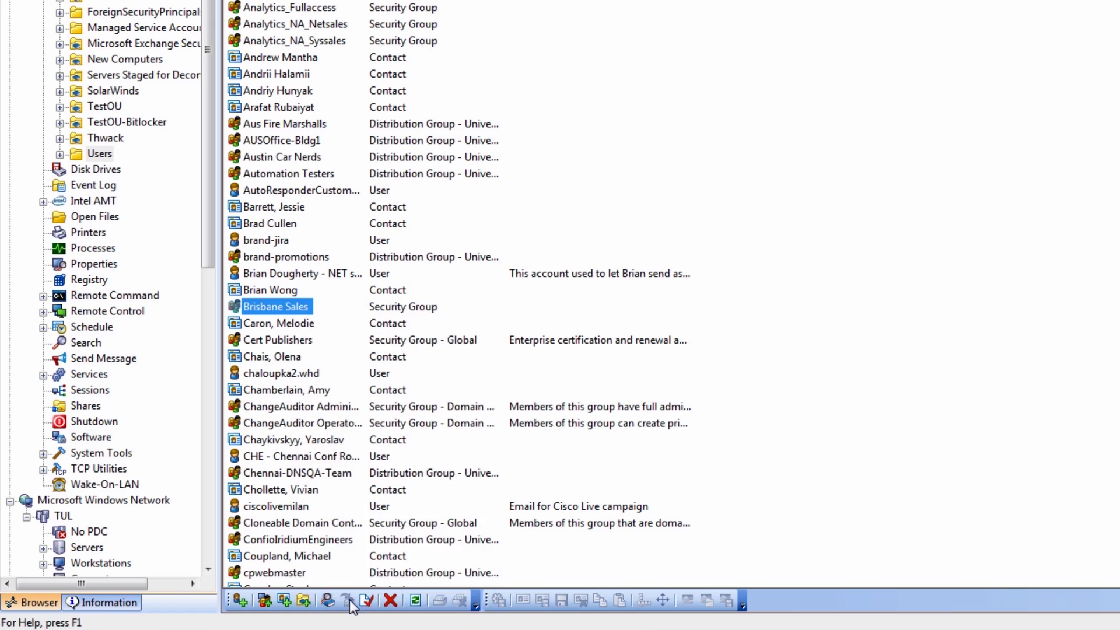
{"action": "left_click", "coordinate": [320, 95]}
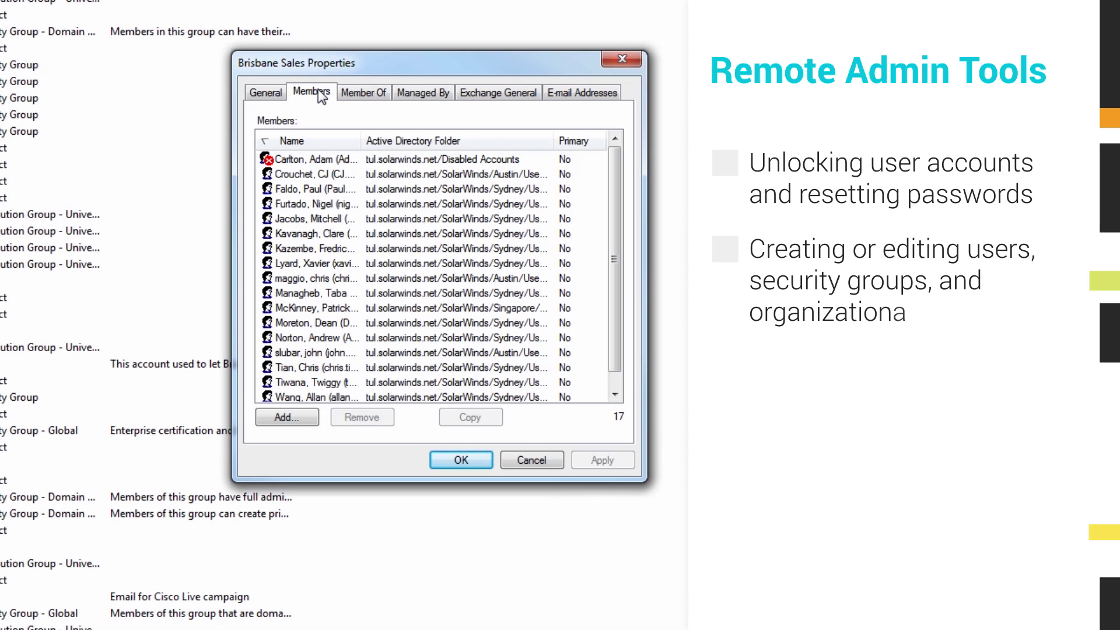
{"action": "left_click", "coordinate": [356, 94]}
{"action": "left_click", "coordinate": [415, 93]}
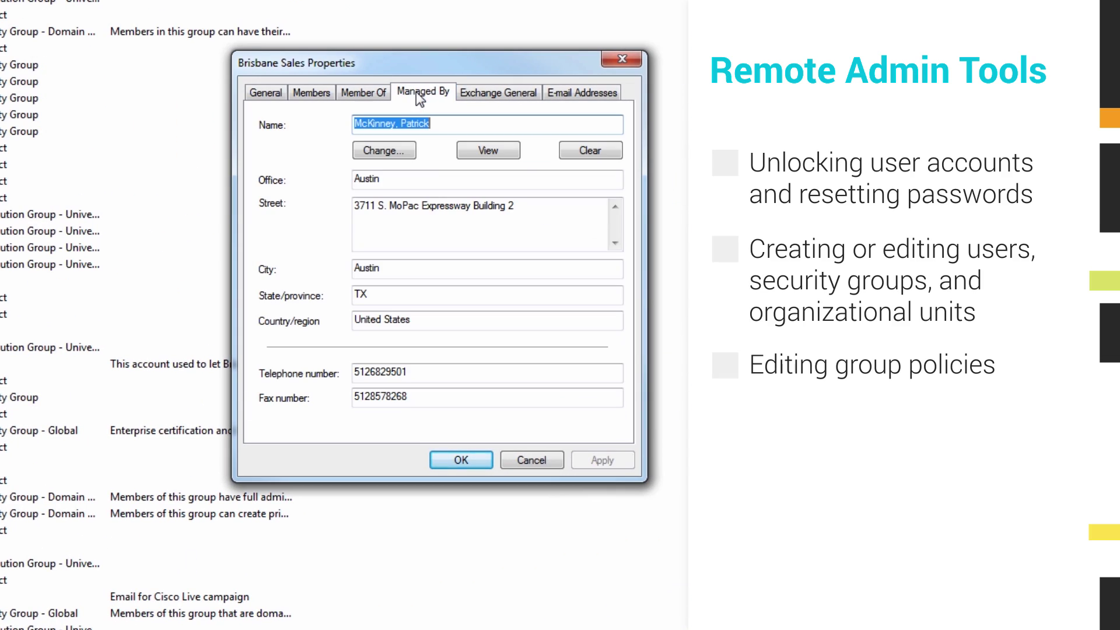
{"action": "left_click", "coordinate": [477, 92]}
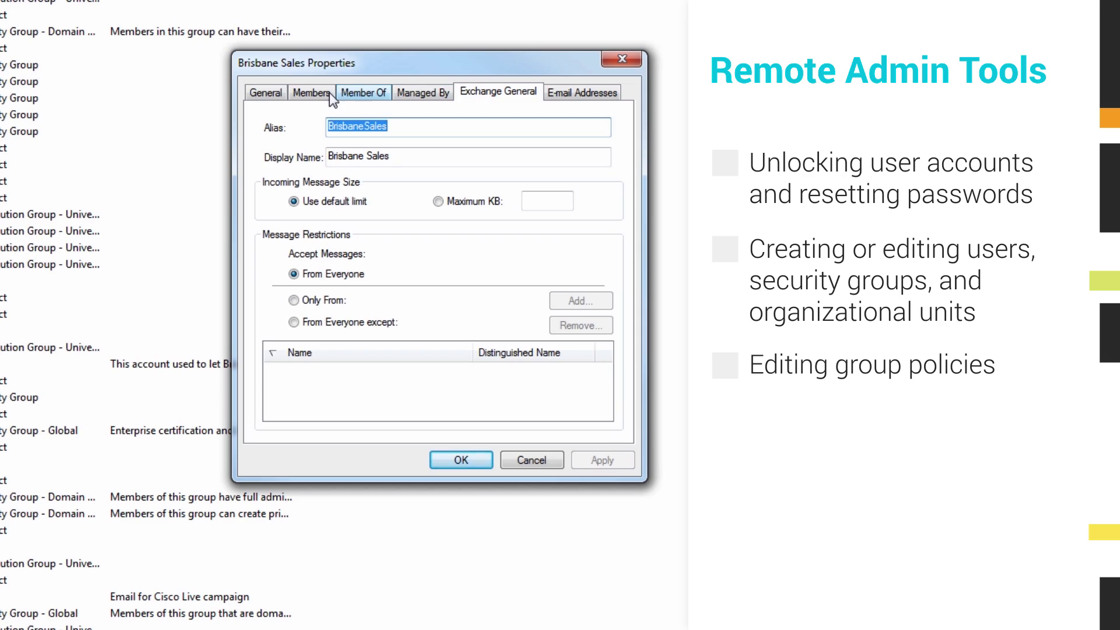
{"action": "left_click", "coordinate": [265, 93]}
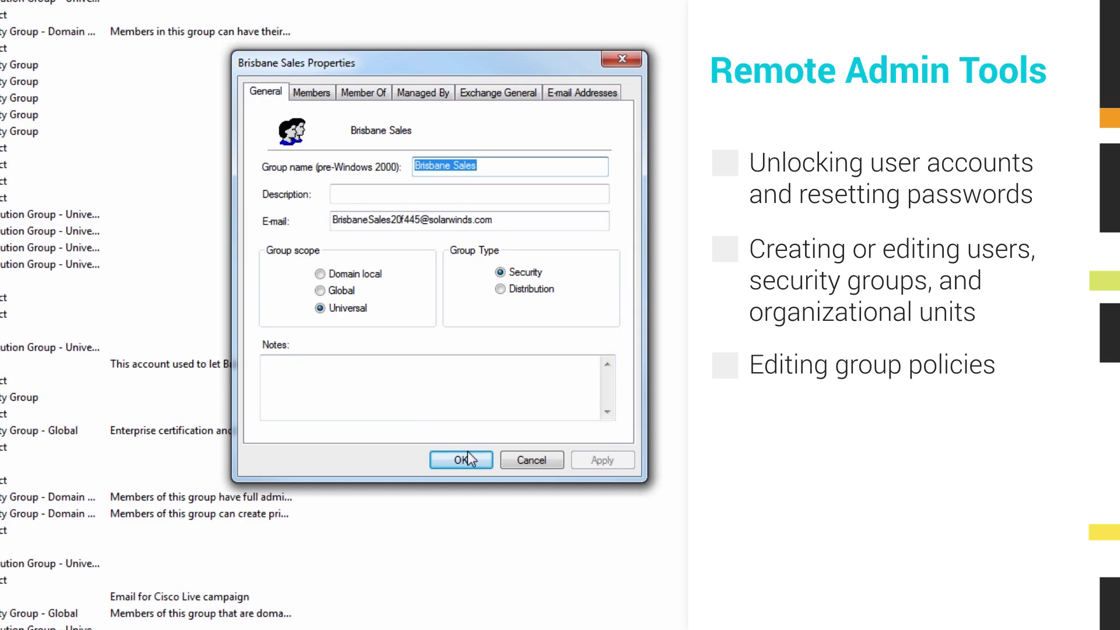
Close the group properties and launch DameWare Exporter via File > Export.
{"action": "left_click", "coordinate": [530, 460]}
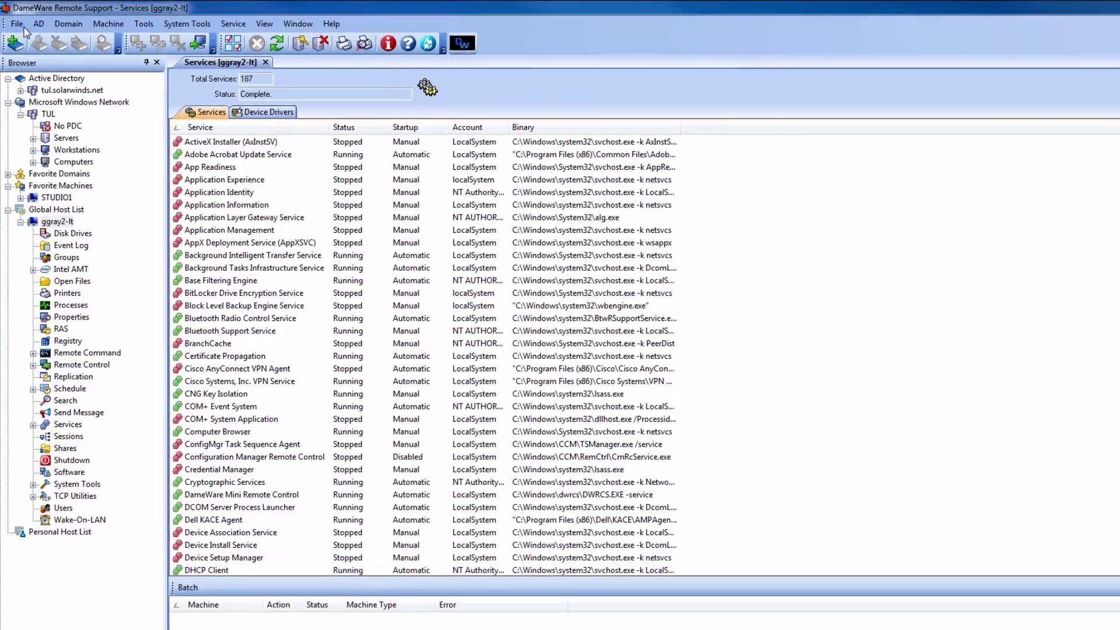
{"action": "left_click", "coordinate": [21, 25]}
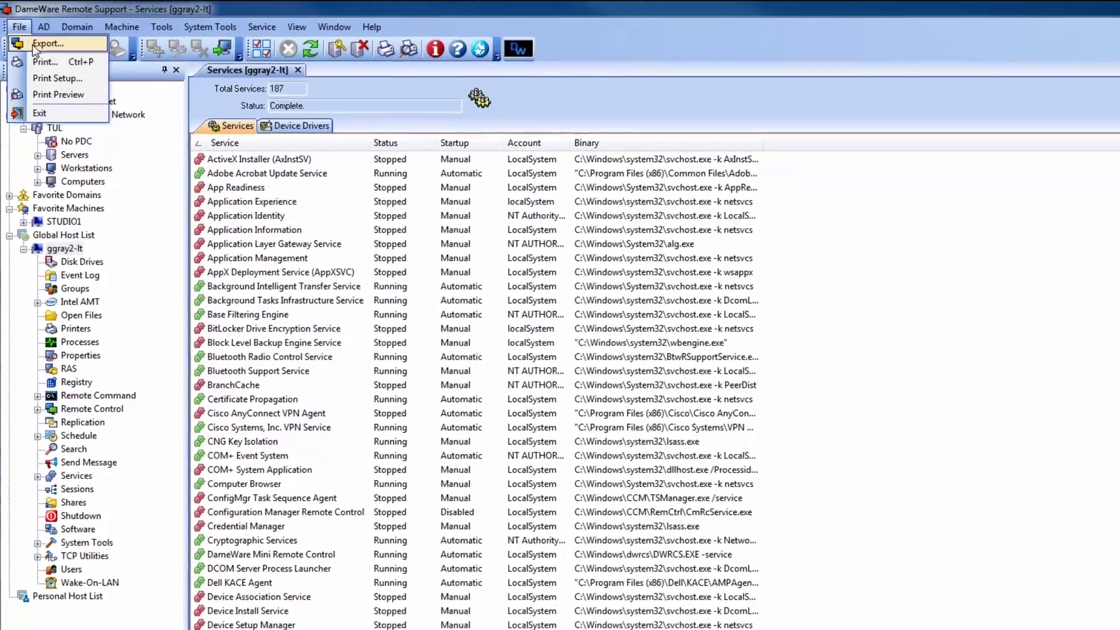
{"action": "left_click", "coordinate": [46, 44]}
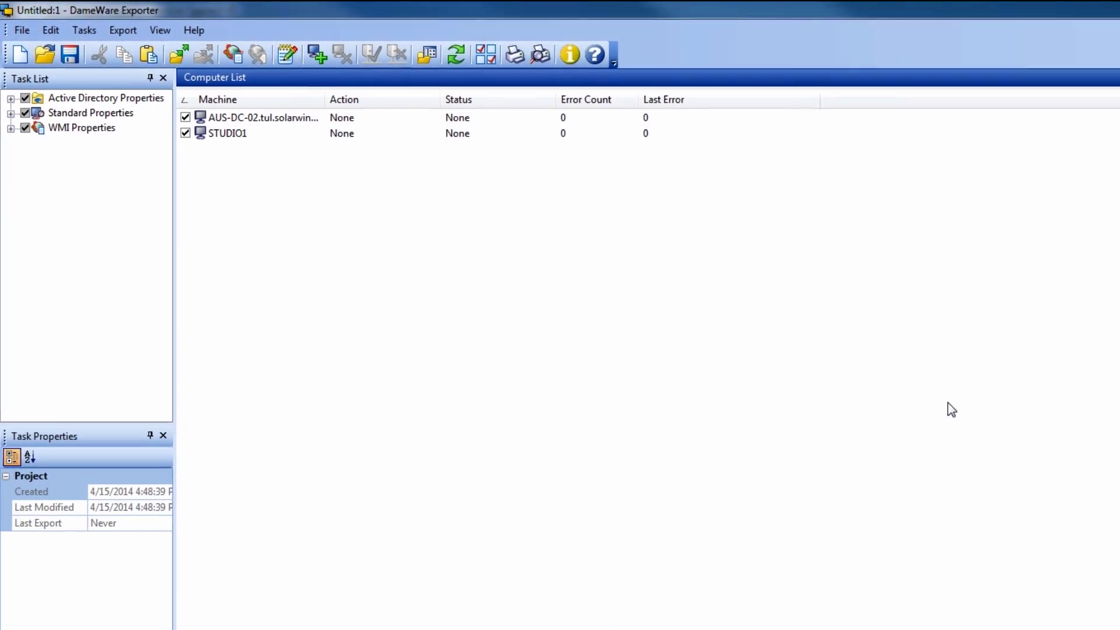